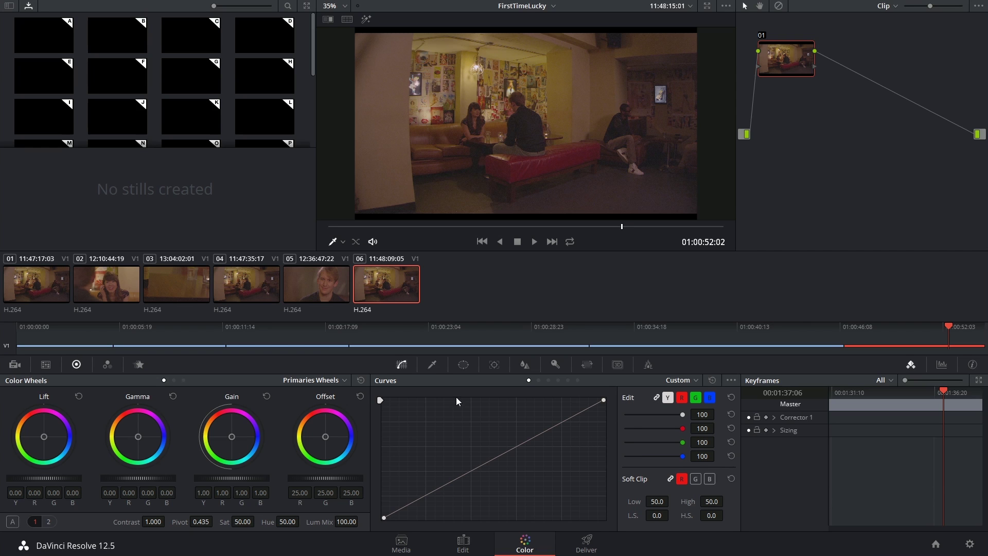
# Step: Show the Motion Effects noise reduction controls for clip 06 in place of the colour wheels
pyautogui.click(139, 365)
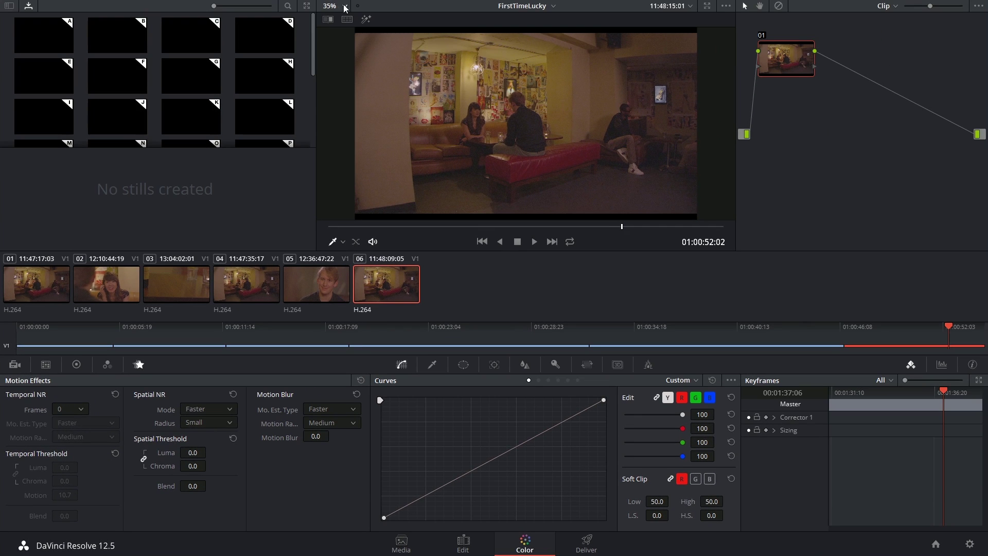
# Step: Move to 01:00:51:17 and zoom the viewer to about 165% on the white sneakers
pyautogui.scroll(3, 547, 144)
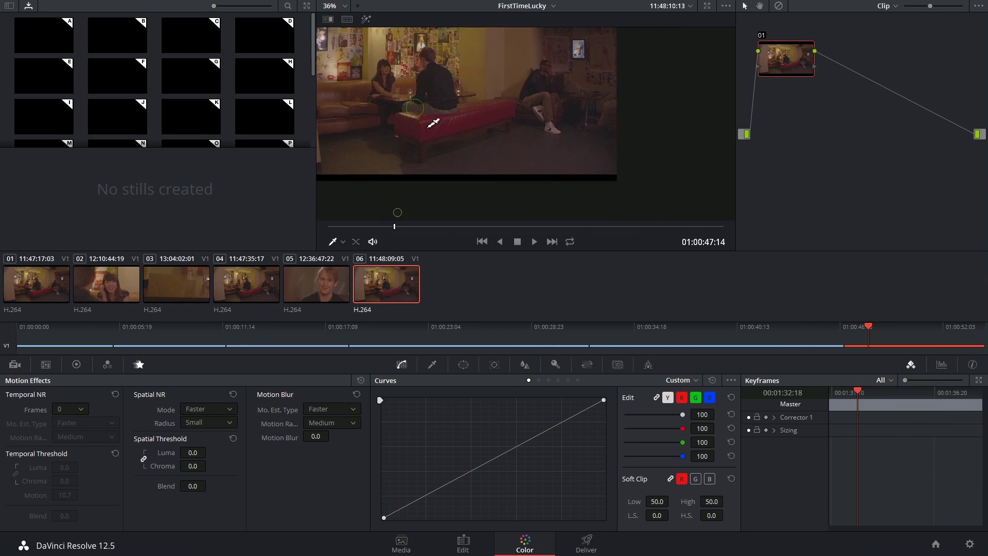
pyautogui.moveTo(422, 226)
pyautogui.mouseDown()
pyautogui.moveTo(576, 241)
pyautogui.moveTo(602, 226)
pyautogui.mouseUp()
pyautogui.scroll(8, 555, 176)
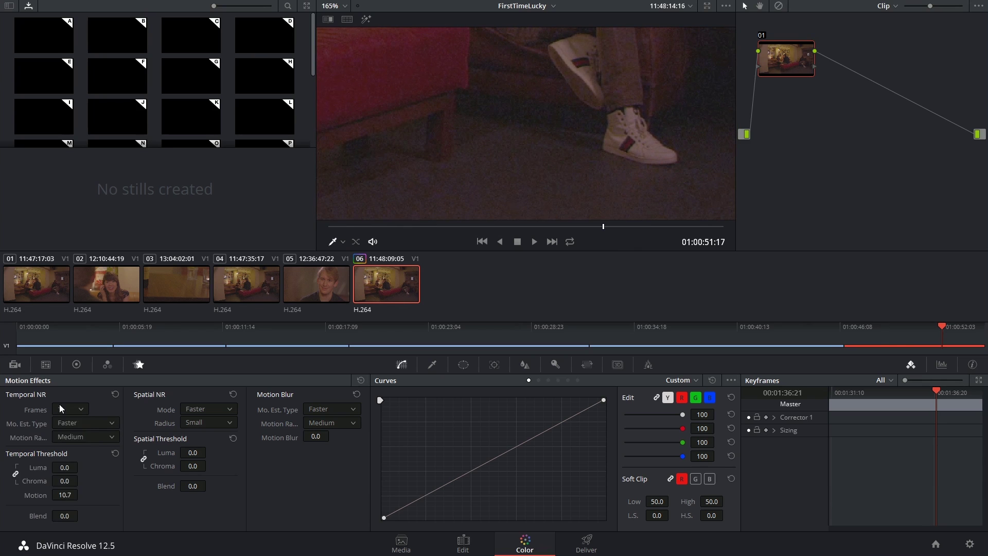
# Step: Set Temporal NR to 1 frame, Faster motion estimation and a Small motion range
pyautogui.click(65, 409)
pyautogui.click(69, 435)
pyautogui.click(70, 422)
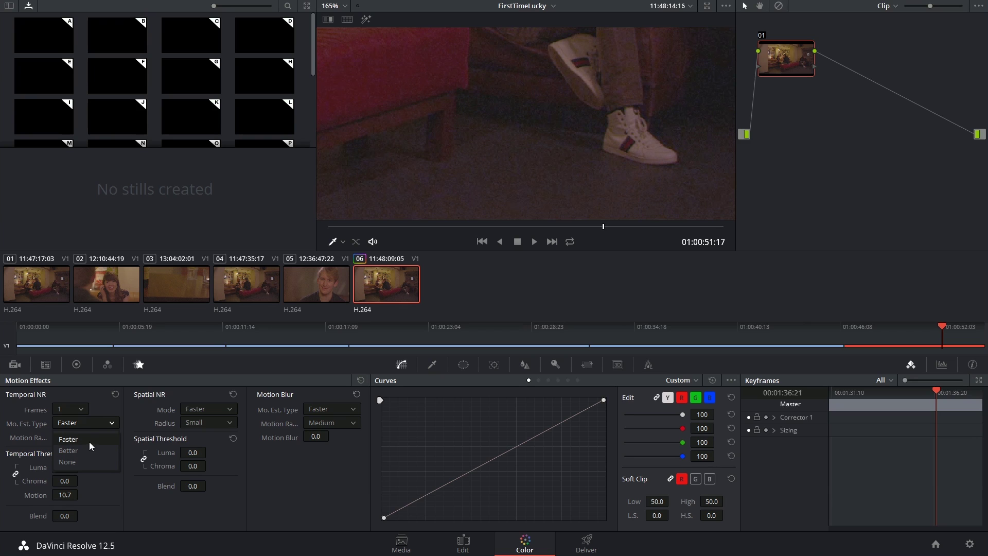
pyautogui.click(92, 439)
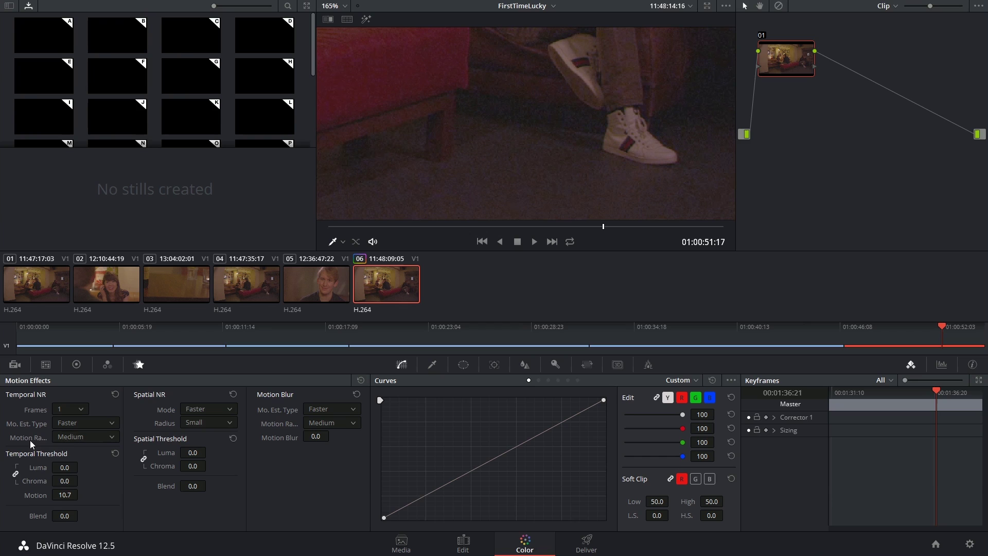
pyautogui.click(63, 438)
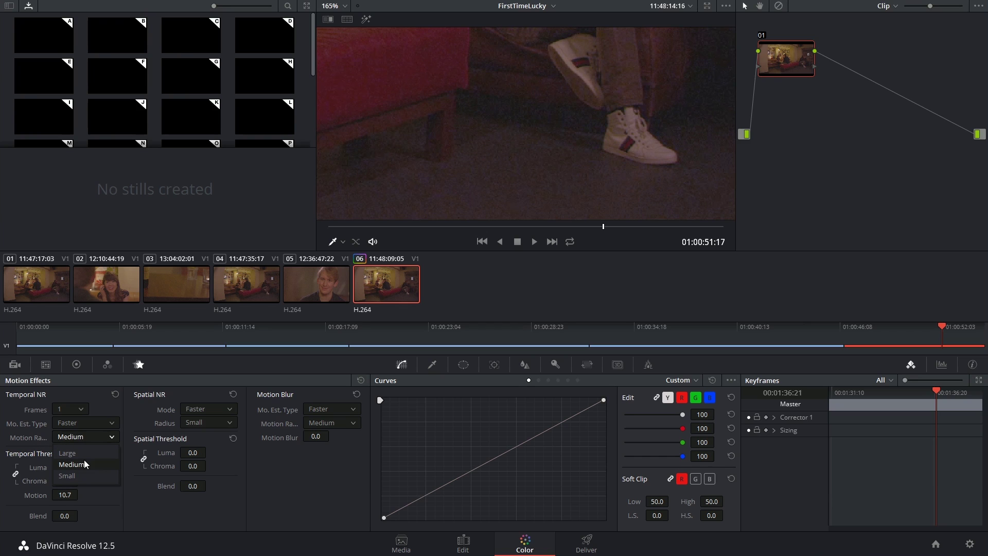
pyautogui.click(41, 427)
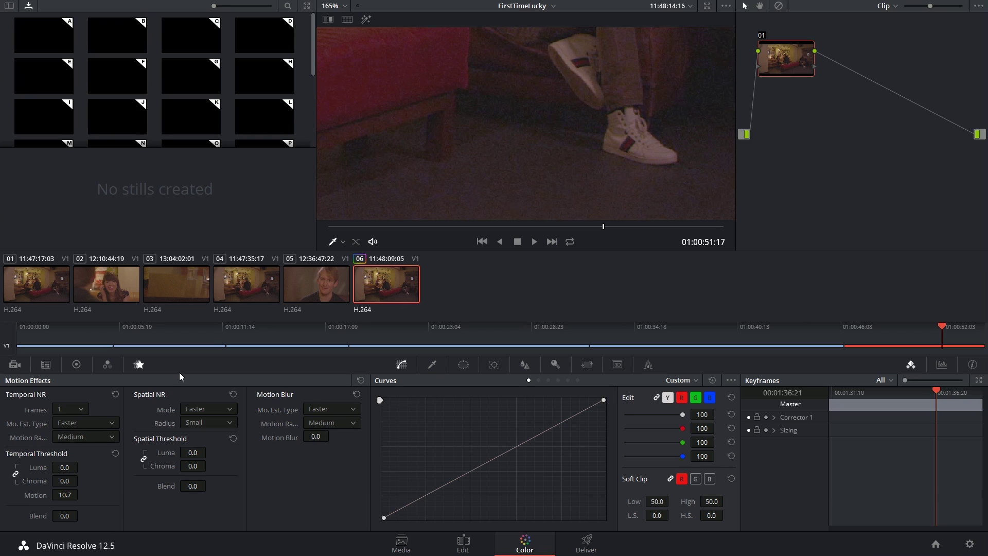
pyautogui.click(86, 437)
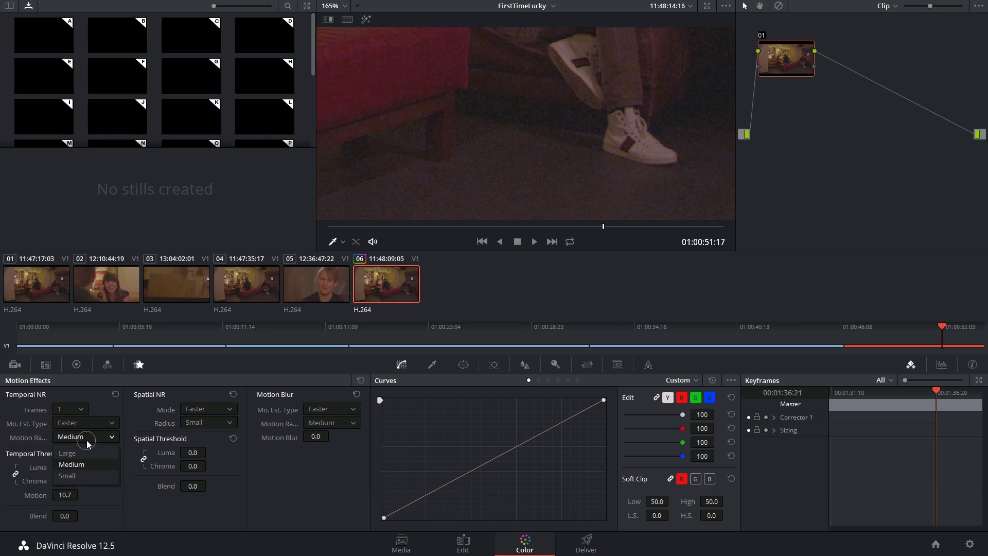
pyautogui.click(91, 475)
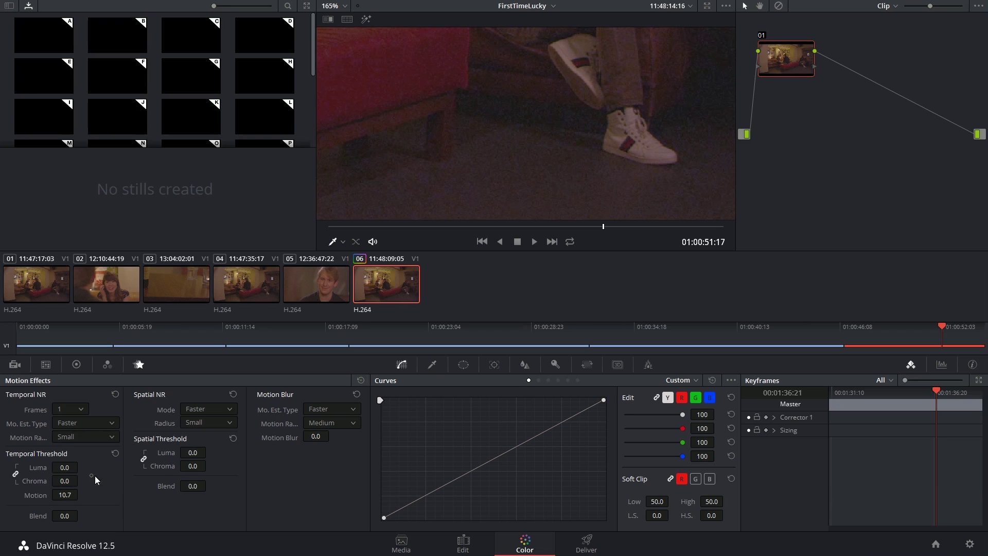
# Step: Set the temporal threshold to Luma 15.0 and Chroma 12.0
pyautogui.click(66, 468)
pyautogui.press('Return')
pyautogui.click(66, 480)
pyautogui.hotkey('ctrl', 'z')
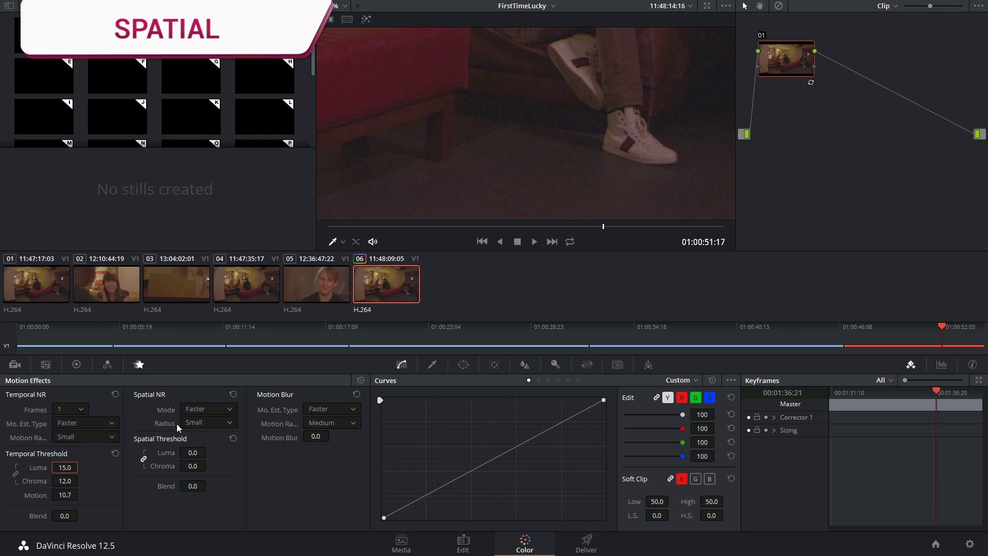
# Step: Keep Spatial NR on Faster mode, set Radius to Medium, and enter a spatial Luma threshold of 10
pyautogui.click(203, 408)
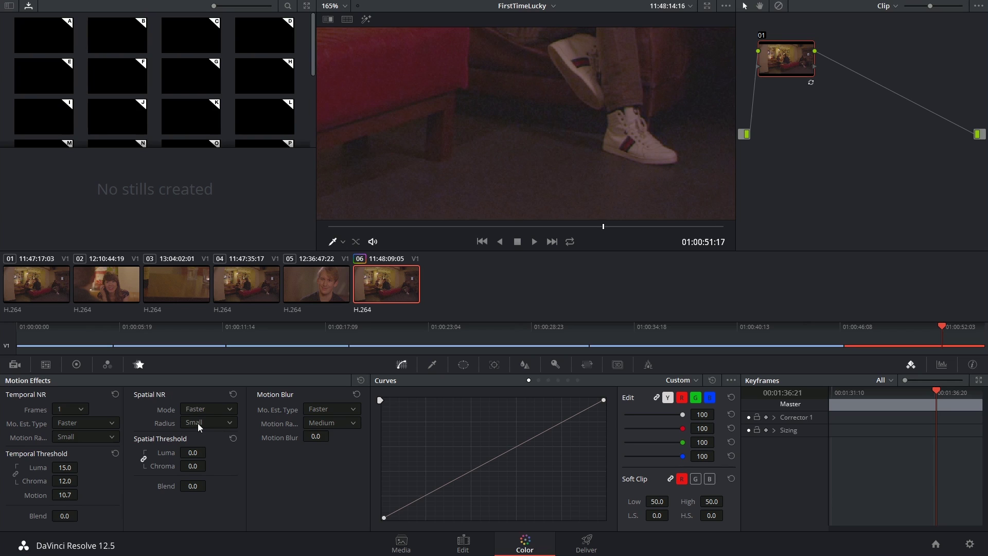
pyautogui.click(198, 423)
pyautogui.click(193, 452)
pyautogui.write('10')
pyautogui.press('Return')
# Step: Pan the magnified frame across the couch, the man's back and the posters to inspect noise
pyautogui.moveTo(525, 177); pyautogui.dragTo(536, 89)
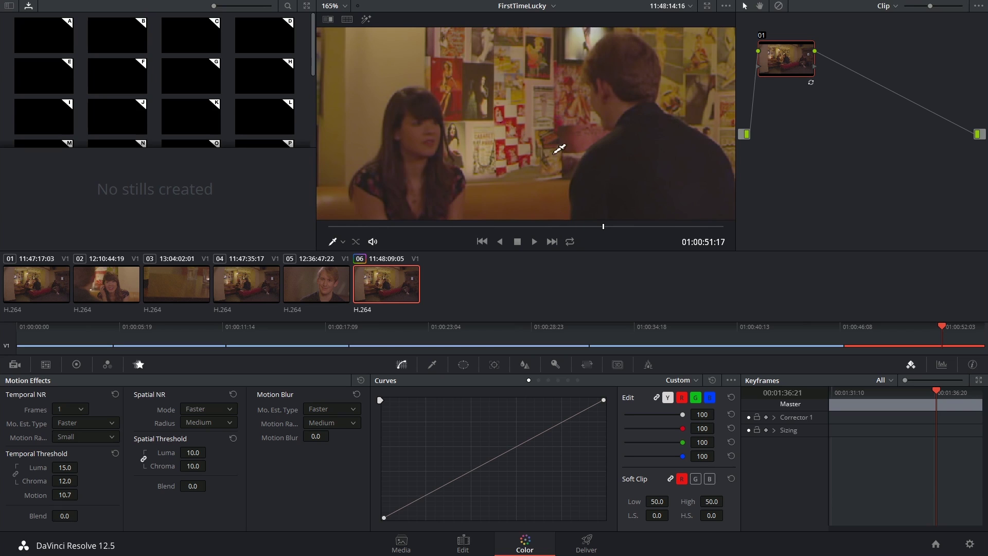
pyautogui.rightClick(515, 131)
pyautogui.moveTo(508, 104); pyautogui.dragTo(418, 54)
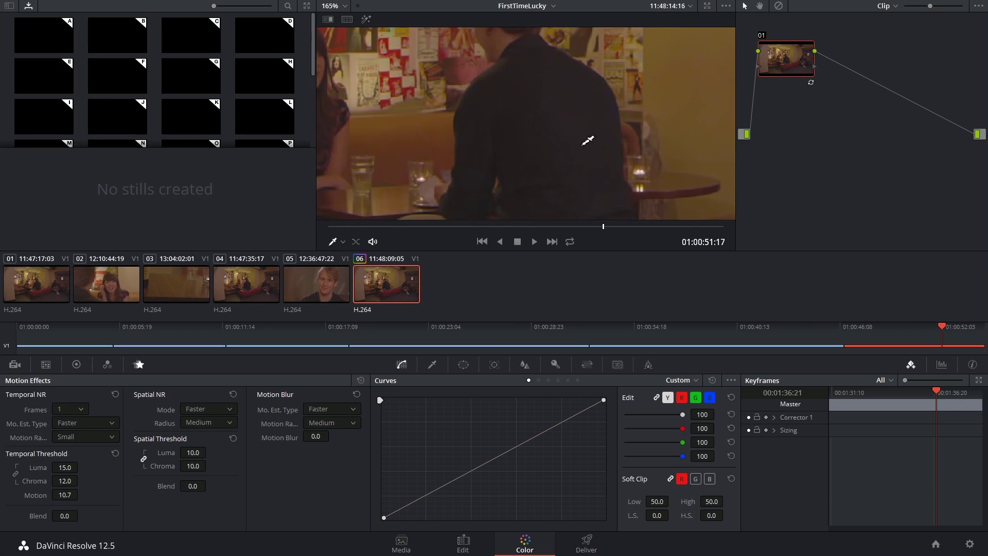
pyautogui.moveTo(588, 140); pyautogui.dragTo(629, 172)
pyautogui.moveTo(551, 130); pyautogui.dragTo(545, 162)
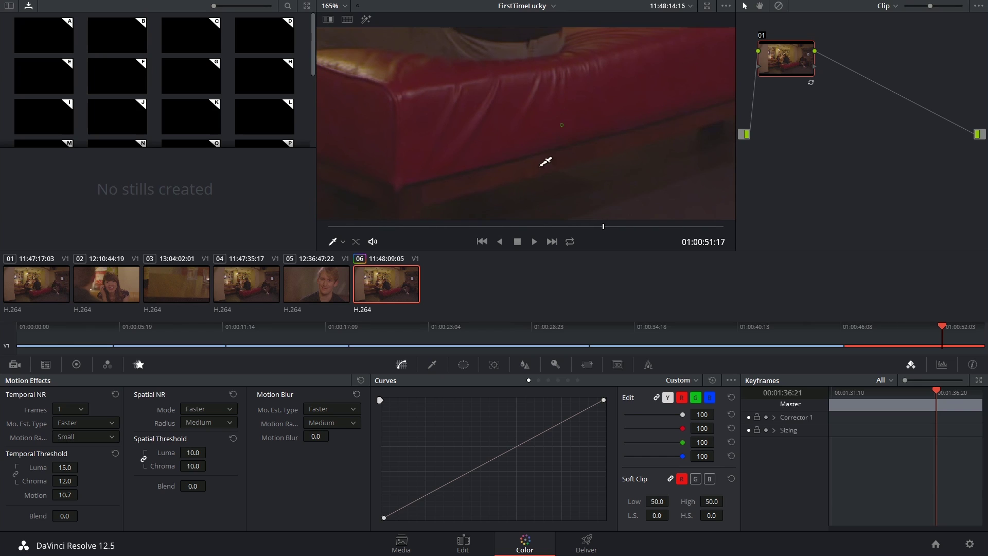
# Step: Lower the spatial Luma and Chroma thresholds to 5.0
pyautogui.doubleClick(194, 452)
pyautogui.write('5')
pyautogui.press('Return')
pyautogui.moveTo(560, 206); pyautogui.dragTo(586, 159)
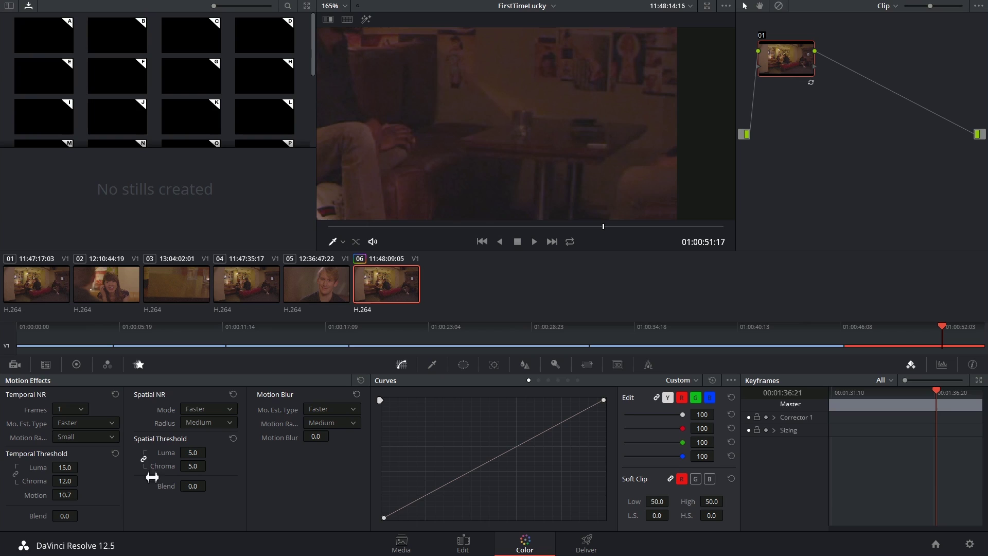
# Step: Raise the spatial Chroma threshold through 10, 2 and 20 to a final 30, keeping Luma at 5
pyautogui.click(191, 466)
pyautogui.write('10')
pyautogui.press('Return')
pyautogui.write('2')
pyautogui.press('Return')
pyautogui.write('20')
pyautogui.press('Return')
pyautogui.scroll(-5, 468, 154)
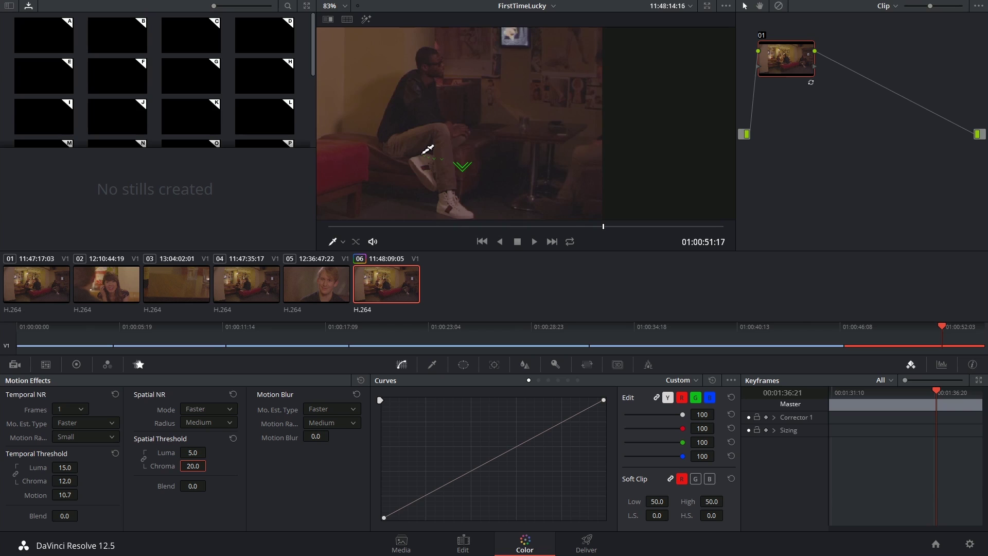
pyautogui.scroll(5, 426, 150)
pyautogui.hotkey('alt', 'f')
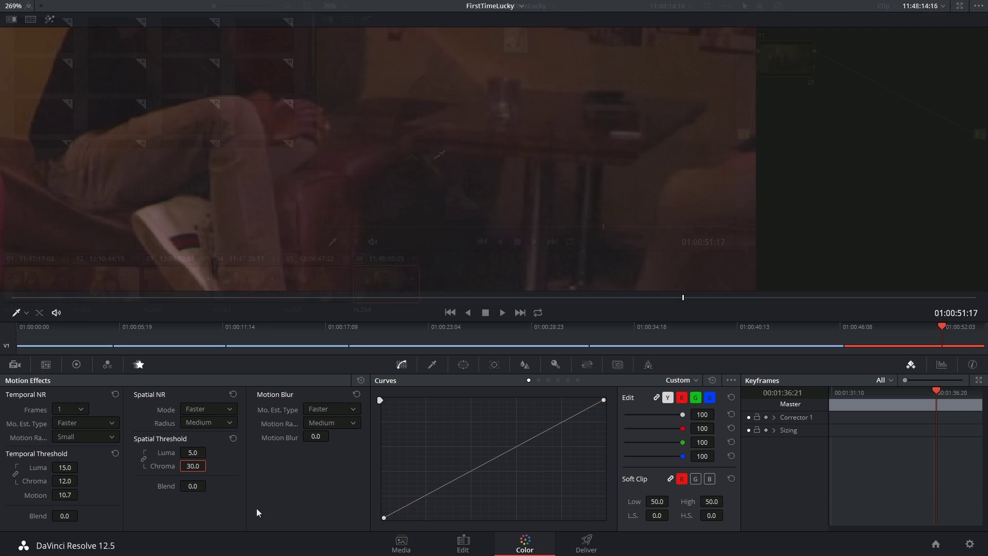
pyautogui.write('30')
pyautogui.press('Return')
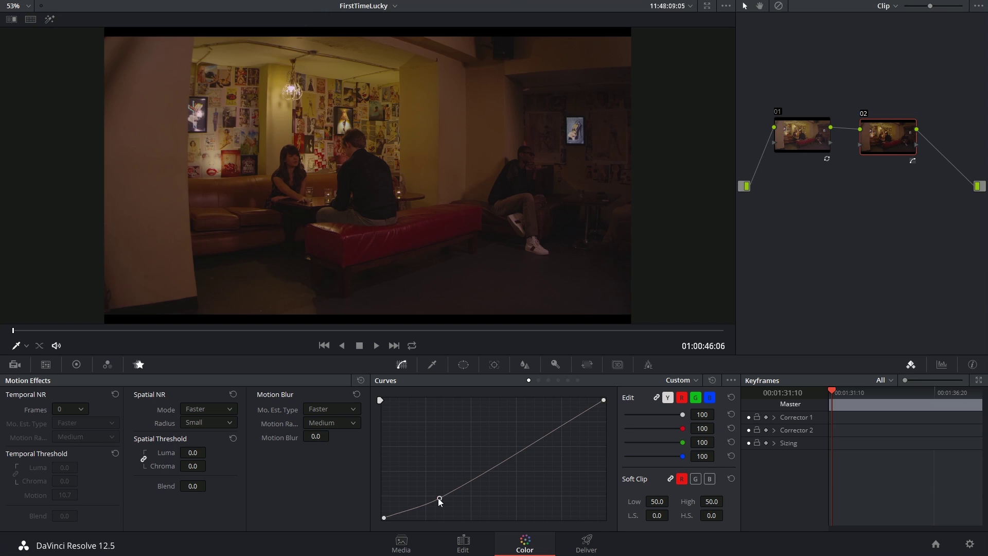
# Step: Brighten the image by raising a Custom curve point, then bring up the node options menu
pyautogui.moveTo(506, 465); pyautogui.dragTo(502, 445)
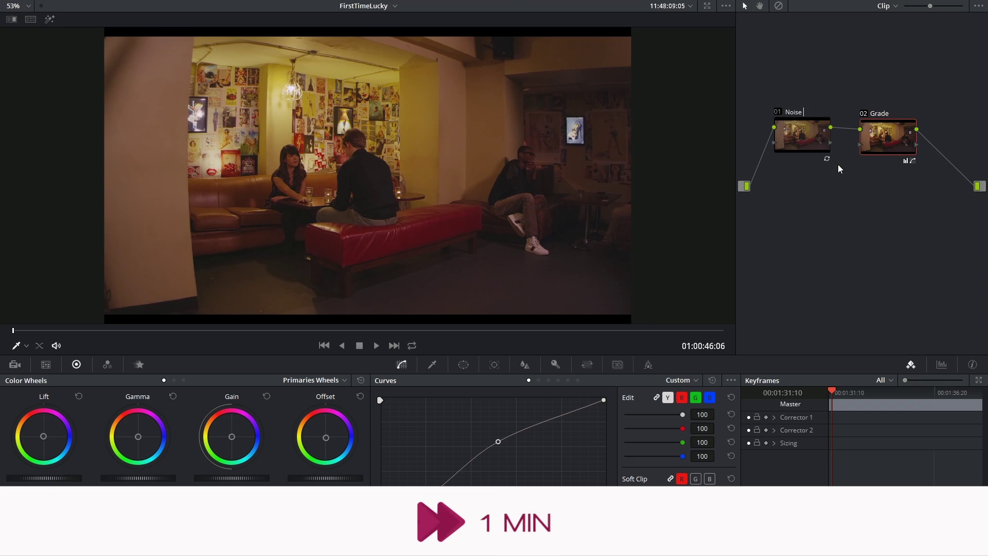
pyautogui.rightClick(926, 144)
pyautogui.moveTo(930, 175)
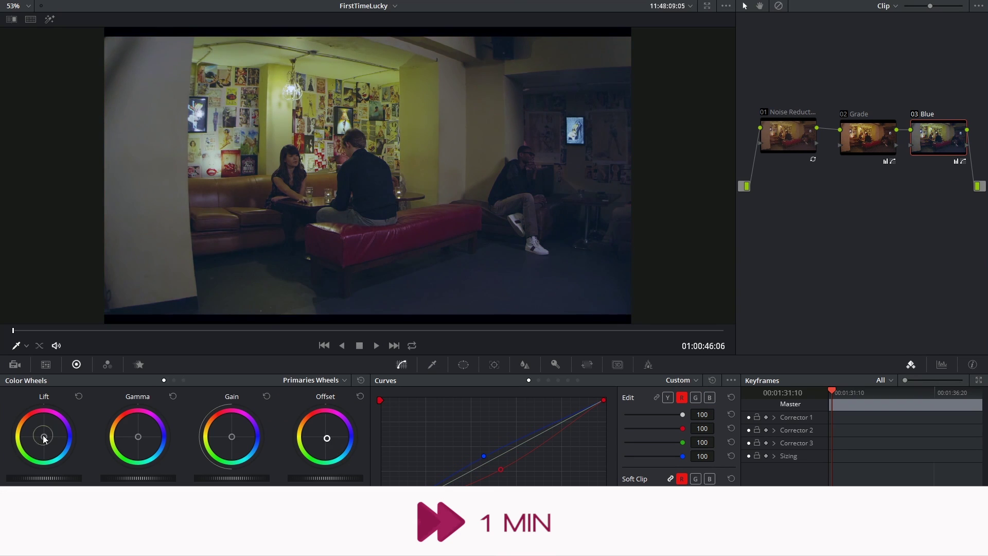
# Step: Extract the Noise Reduction node, place it first before Grade, and disable it
pyautogui.click(806, 138)
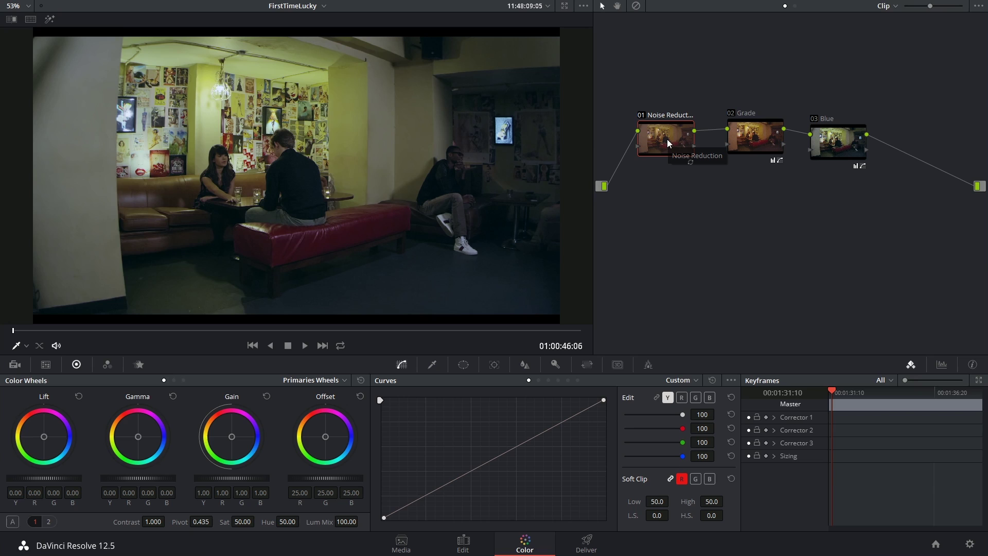
pyautogui.moveTo(668, 143); pyautogui.dragTo(922, 166)
pyautogui.press('e')
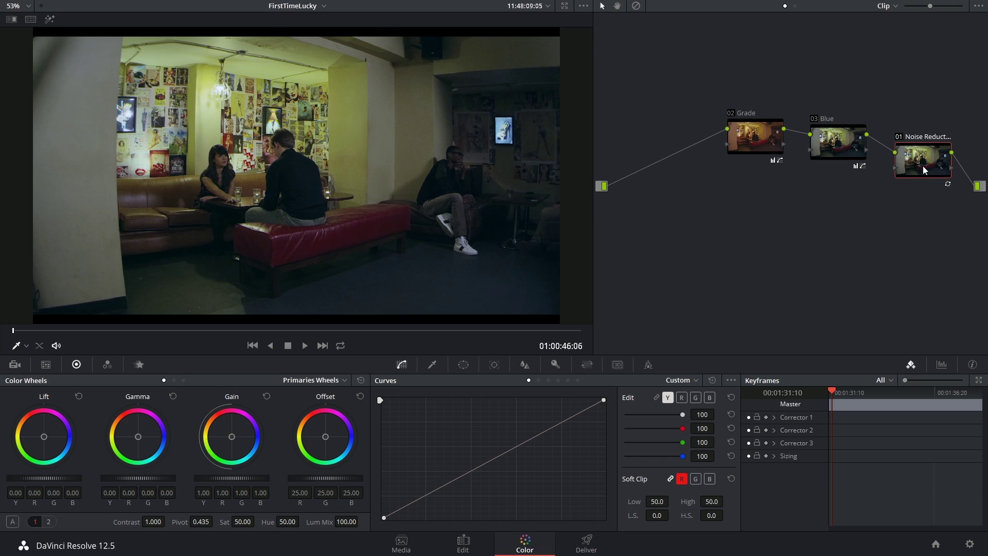
pyautogui.moveTo(922, 165); pyautogui.dragTo(656, 161)
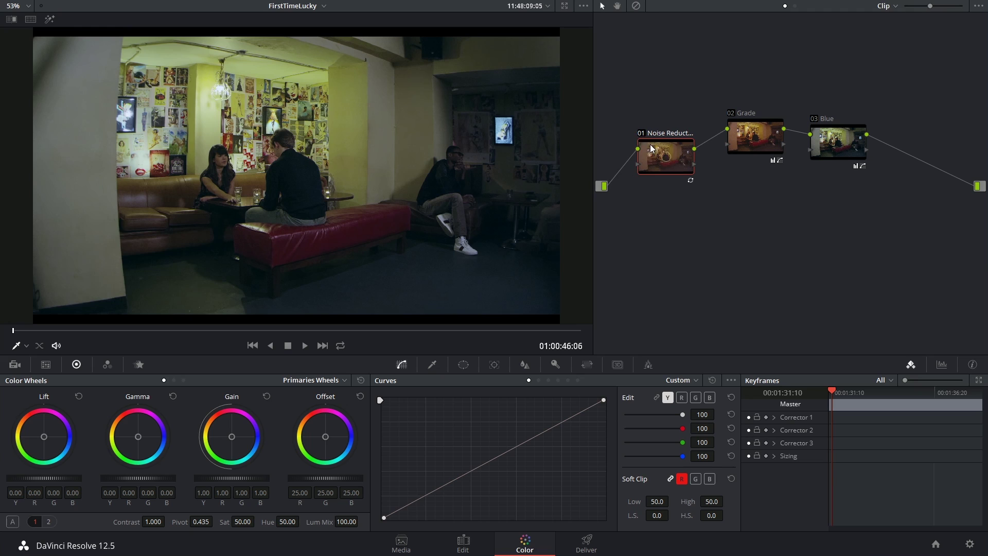
pyautogui.click(641, 132)
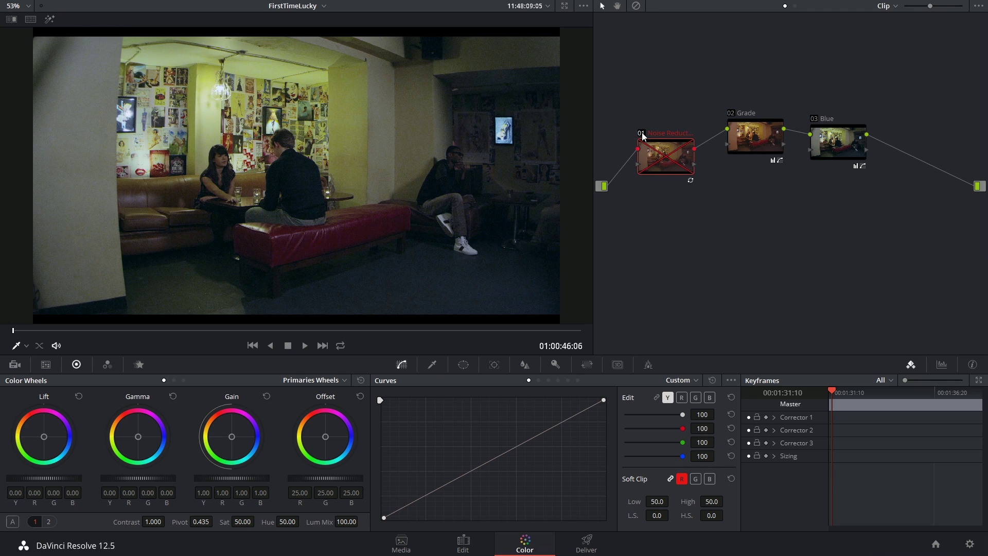